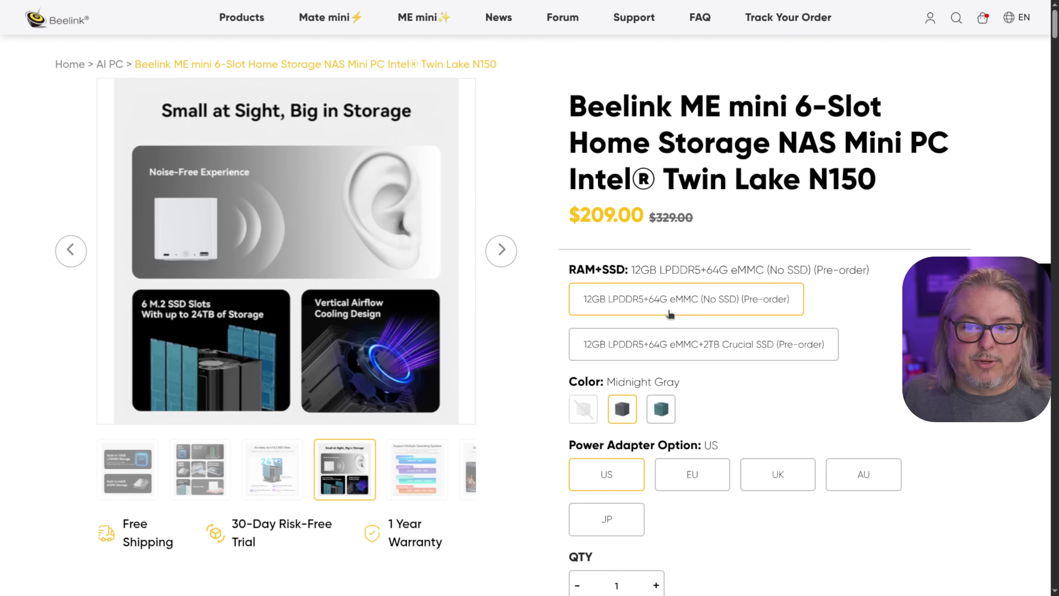
Select the 12GB LPDDR5 + 64G eMMC + 2TB Crucial SSD option and view the Crucial BX500 listing
click(654, 352)
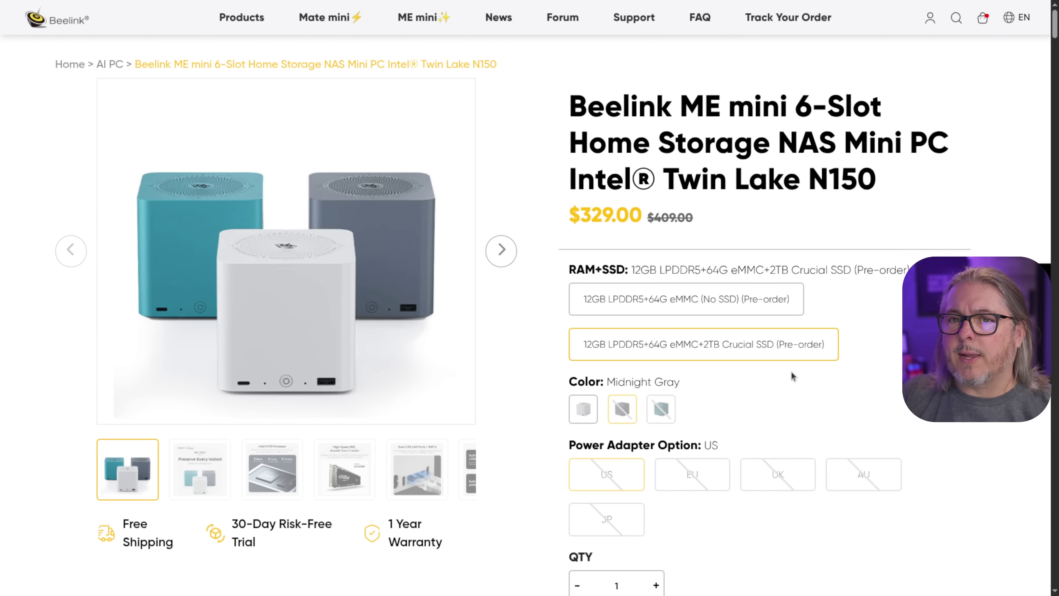
key(ctrl+Tab)
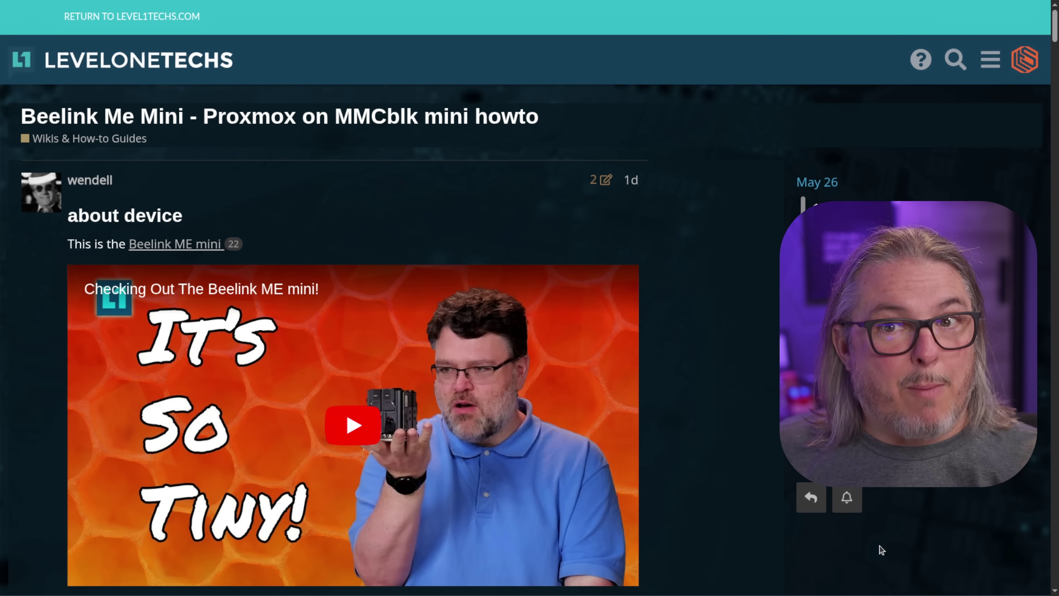
Scroll through the Proxmox-on-eMMC how-to sections and its code fix
scroll(755, 536, down, 6)
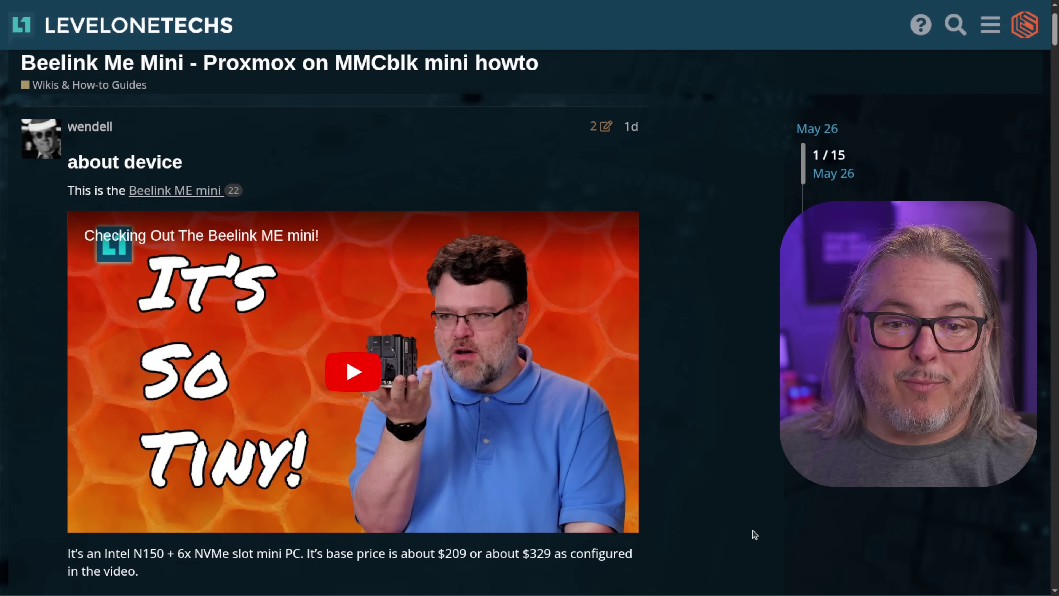
scroll(755, 535, down, 10)
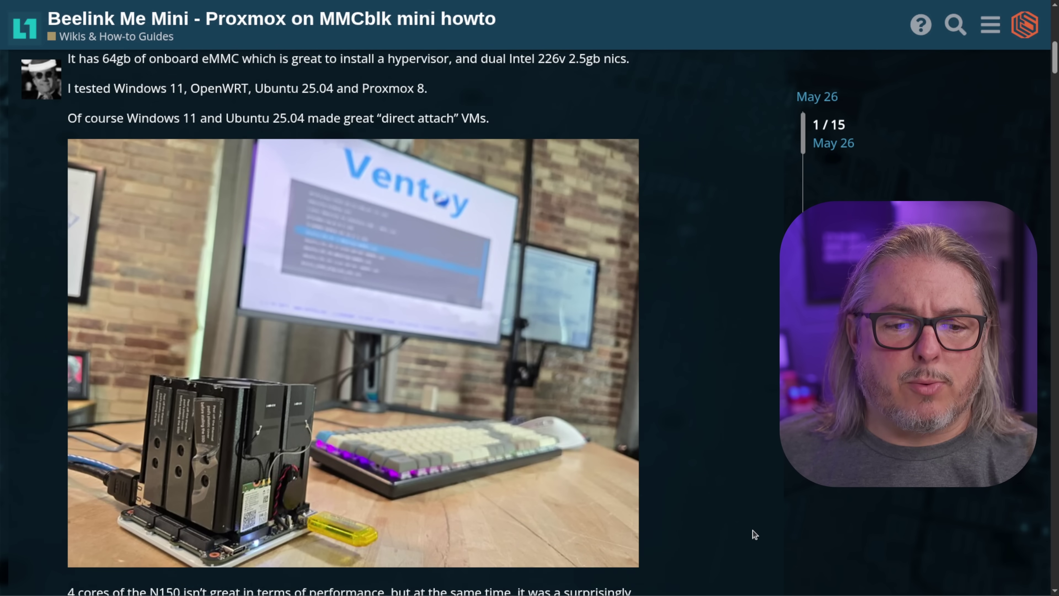
scroll(756, 536, down, 3)
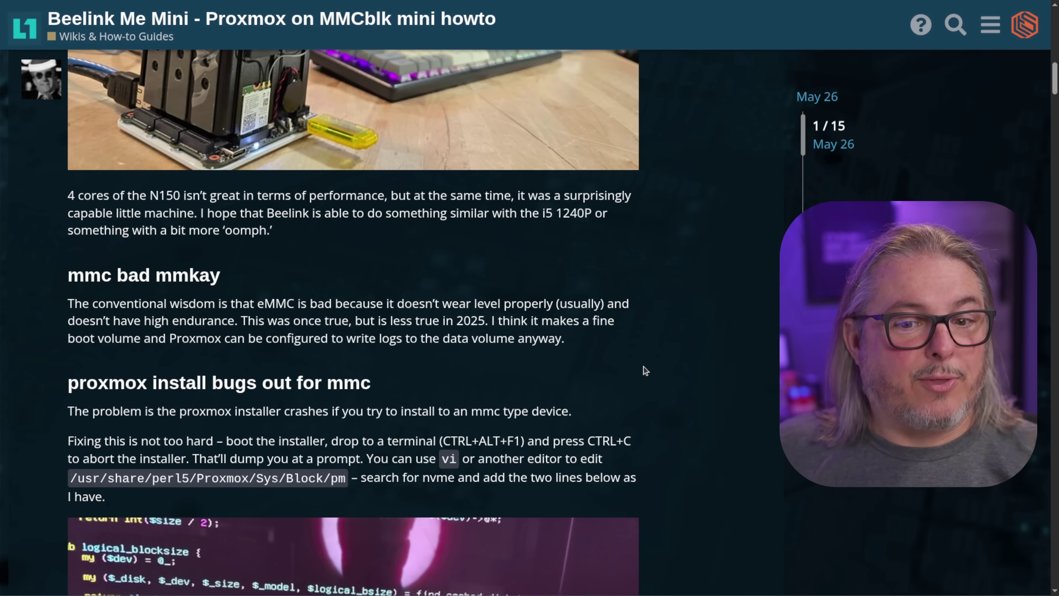
scroll(642, 372, down, 5)
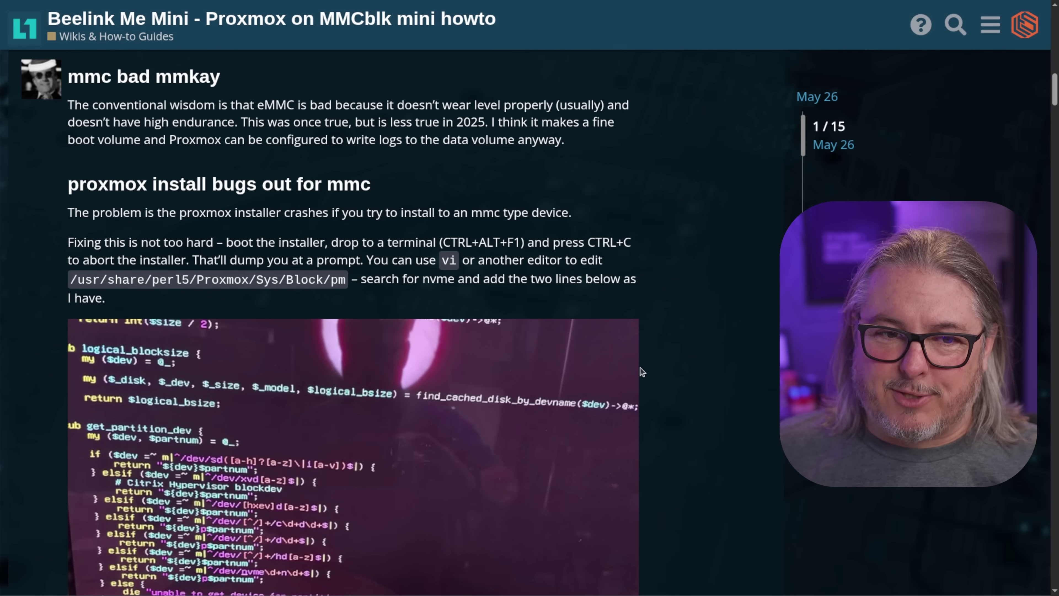
scroll(642, 372, down, 3)
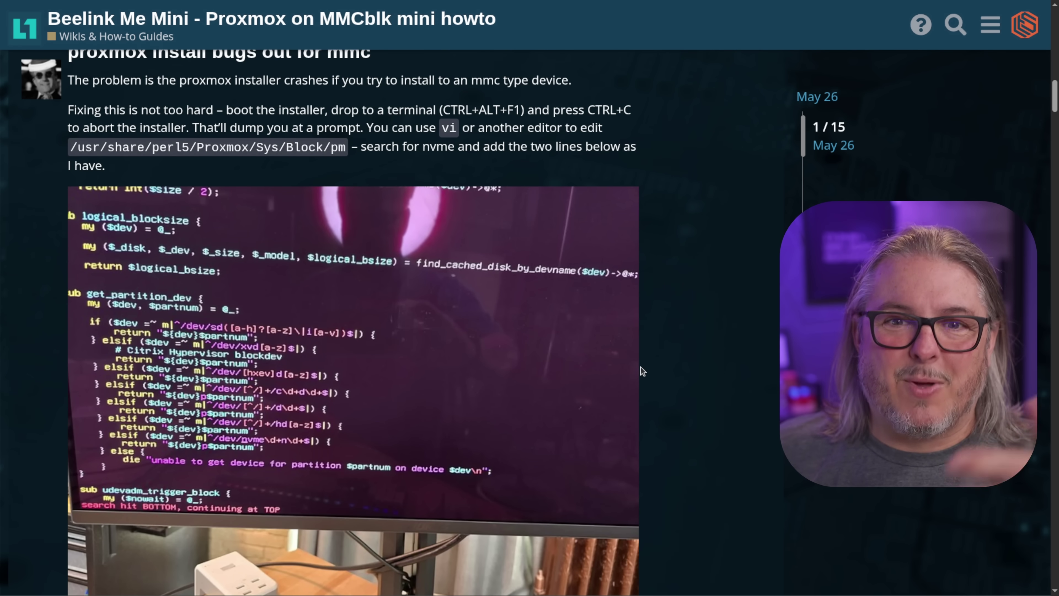
scroll(642, 371, down, 20)
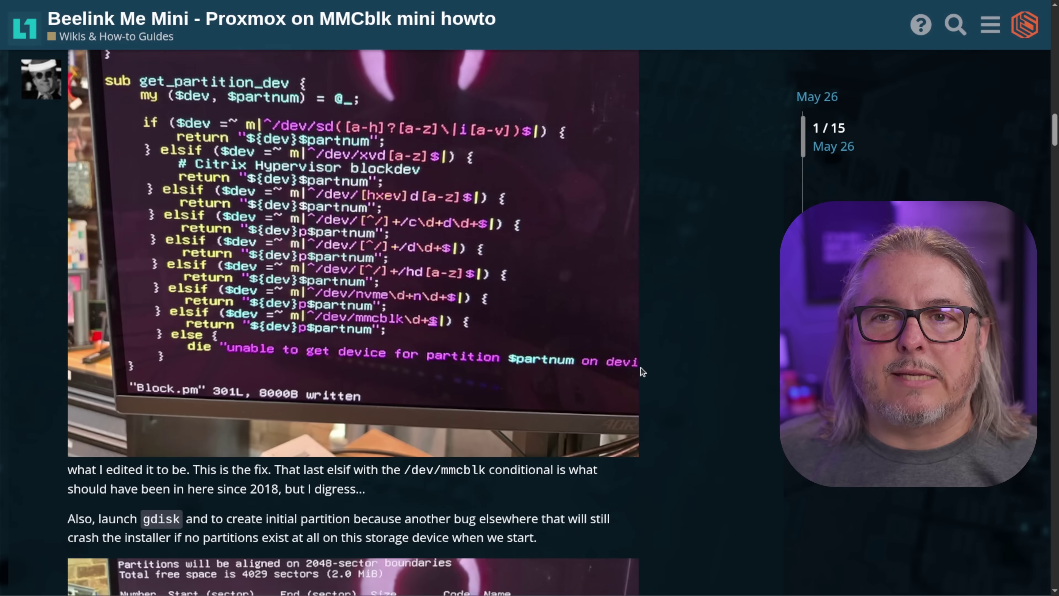
scroll(642, 372, down, 13)
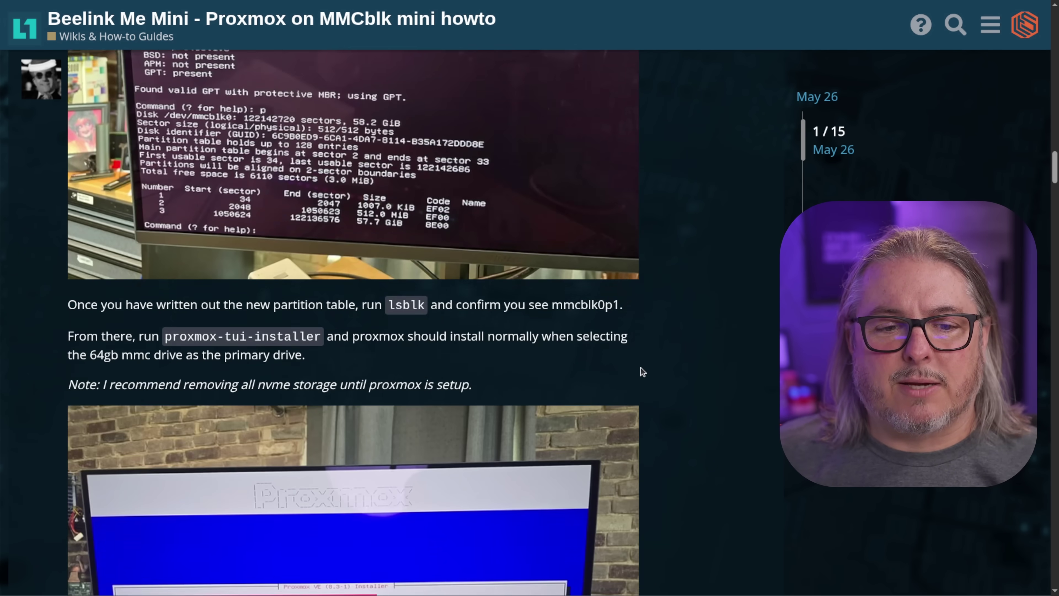
scroll(642, 371, down, 15)
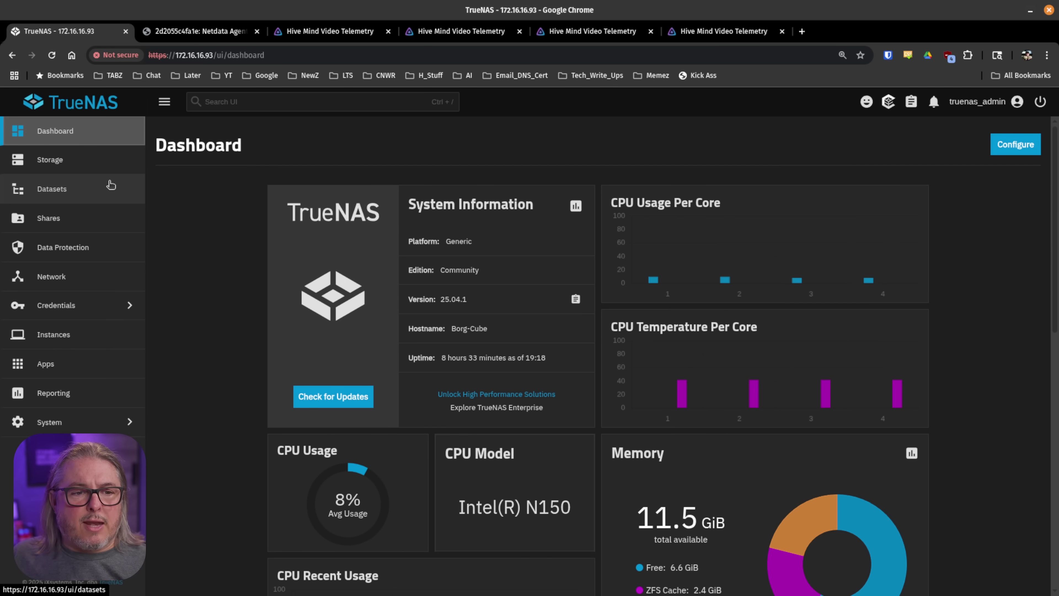
List all eight disks, including three 931.51 GiB NVMe drives in Raid_3_of_5
click(105, 163)
click(958, 153)
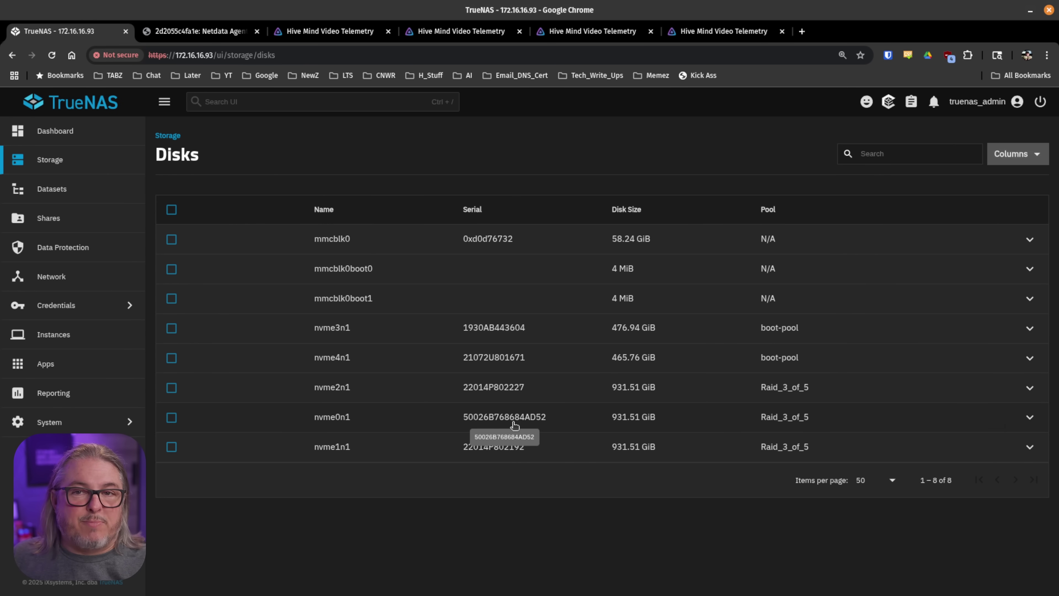
Inspect the Raid_3_of_5 pool and its ocular-input and unimatrix_zero datasets
click(117, 202)
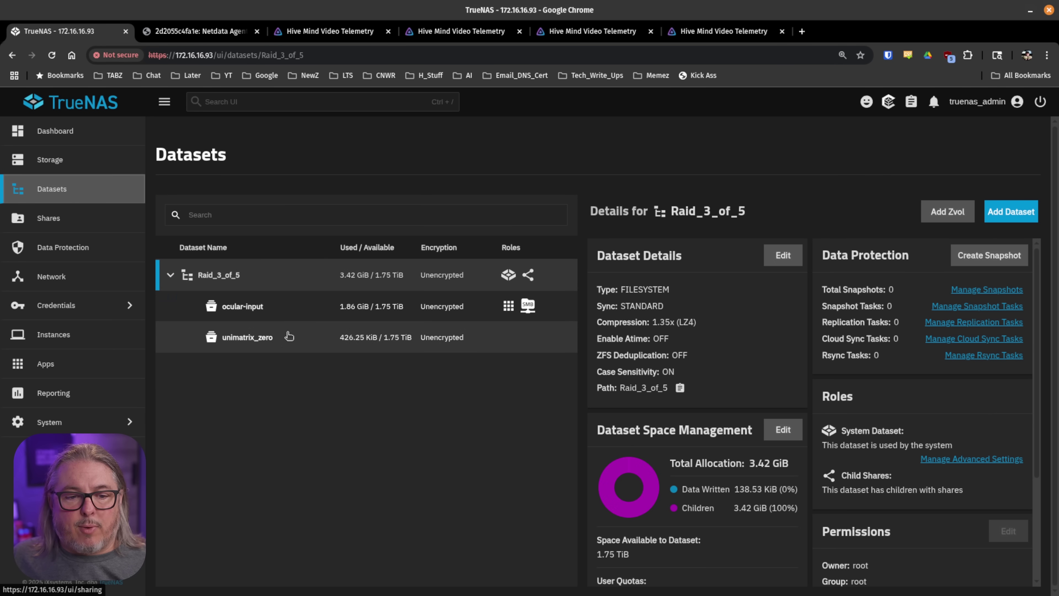
click(275, 312)
click(246, 277)
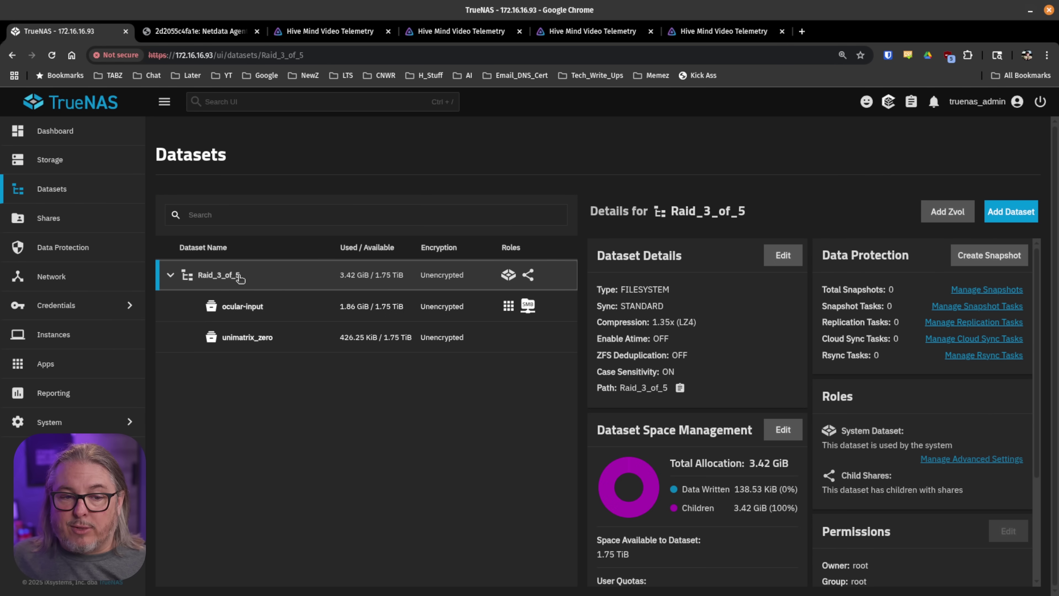
click(281, 320)
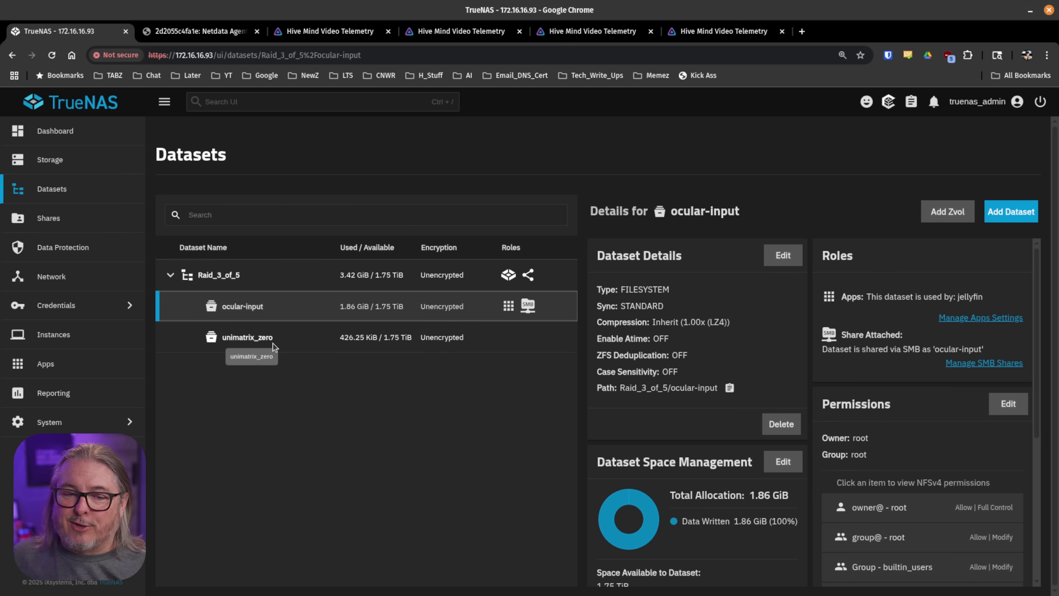
click(259, 339)
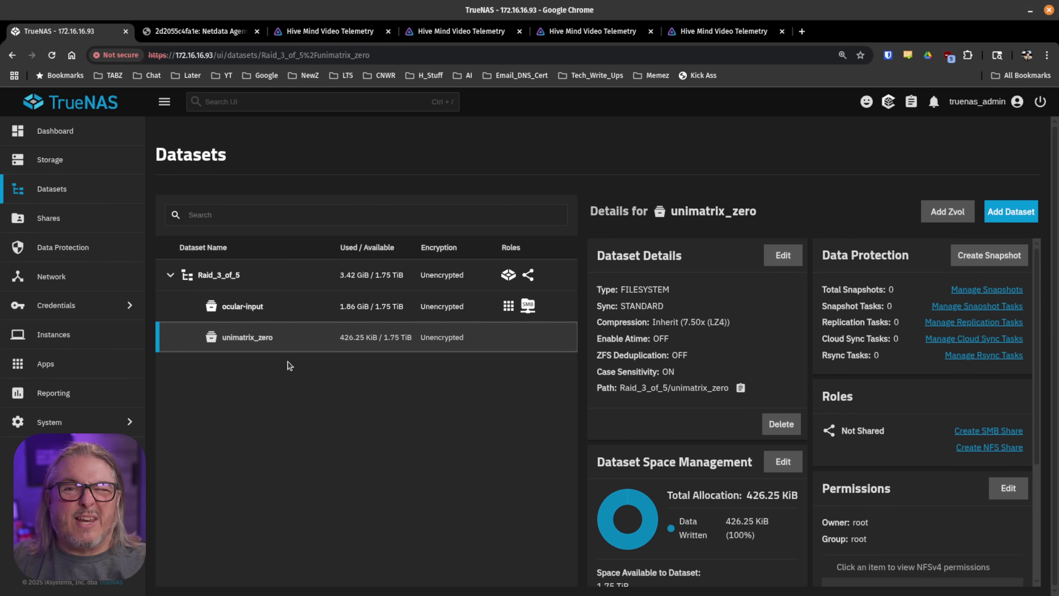
Open the glances app's Web UI past the HTTPS warning, then close it and go to Netdata
click(69, 368)
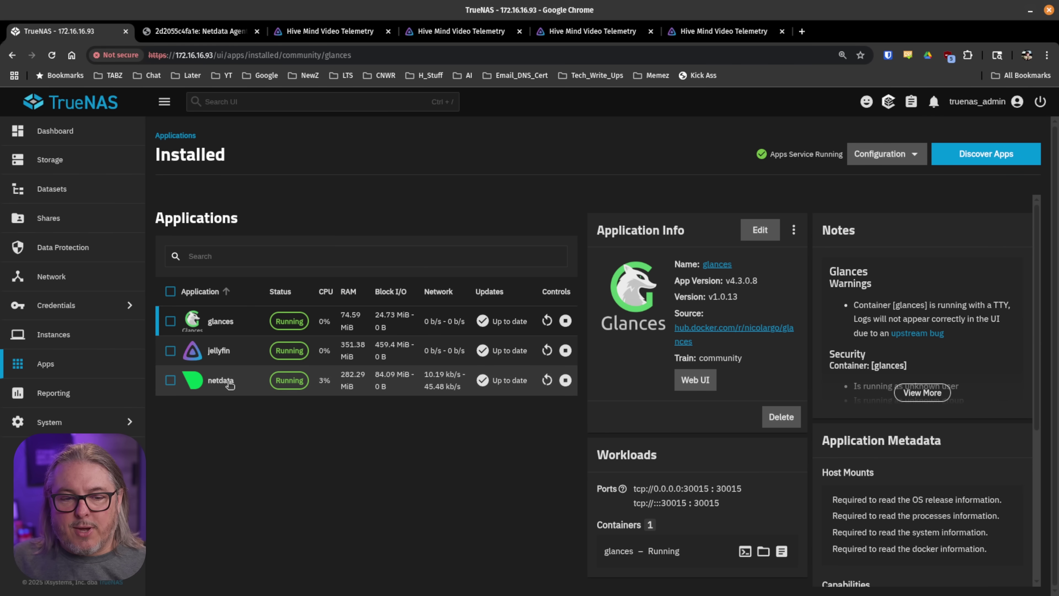
click(232, 327)
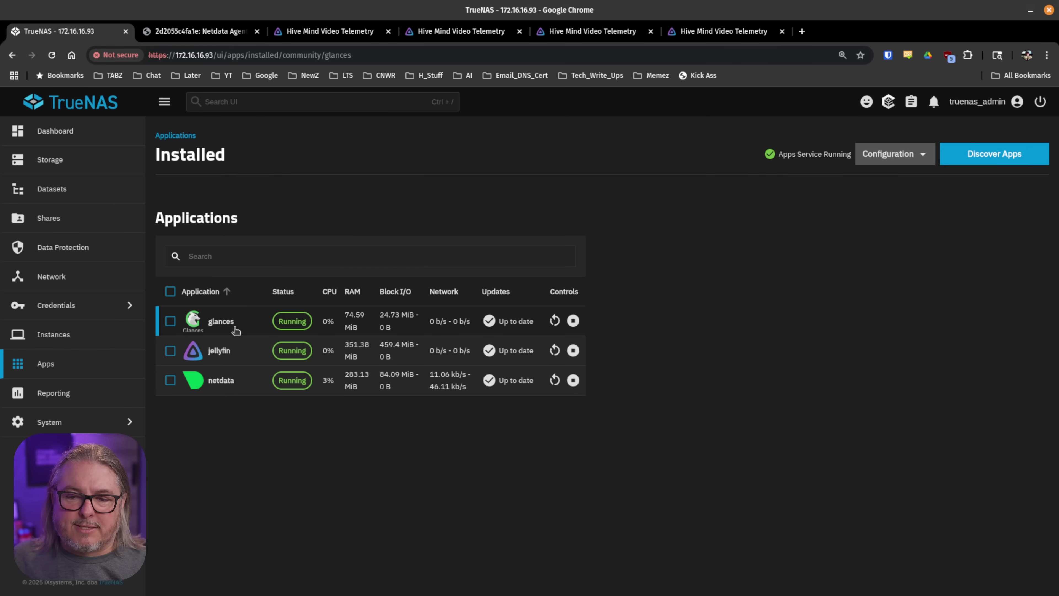
click(690, 380)
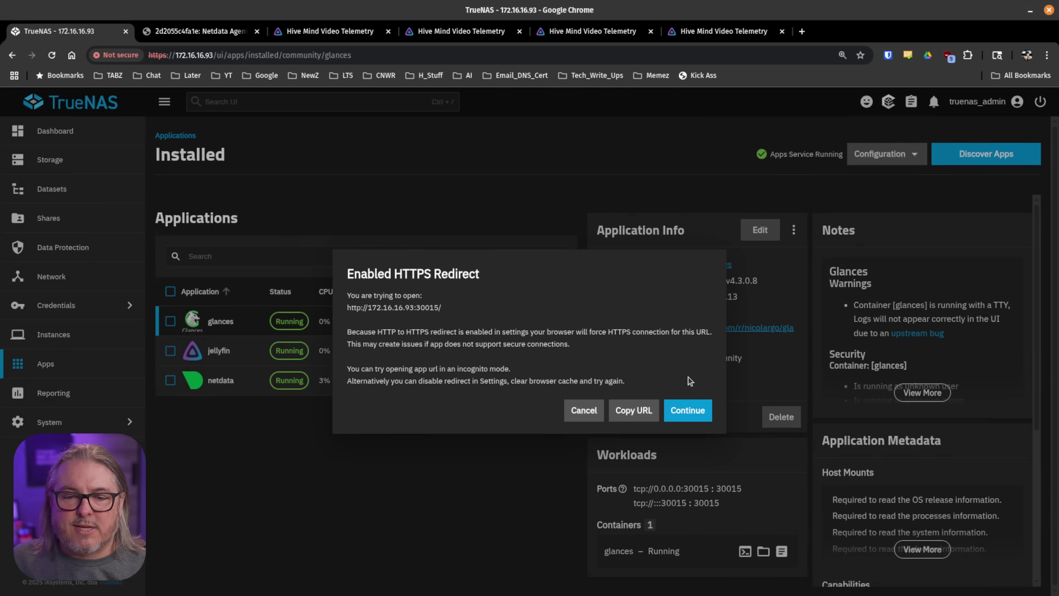
click(688, 407)
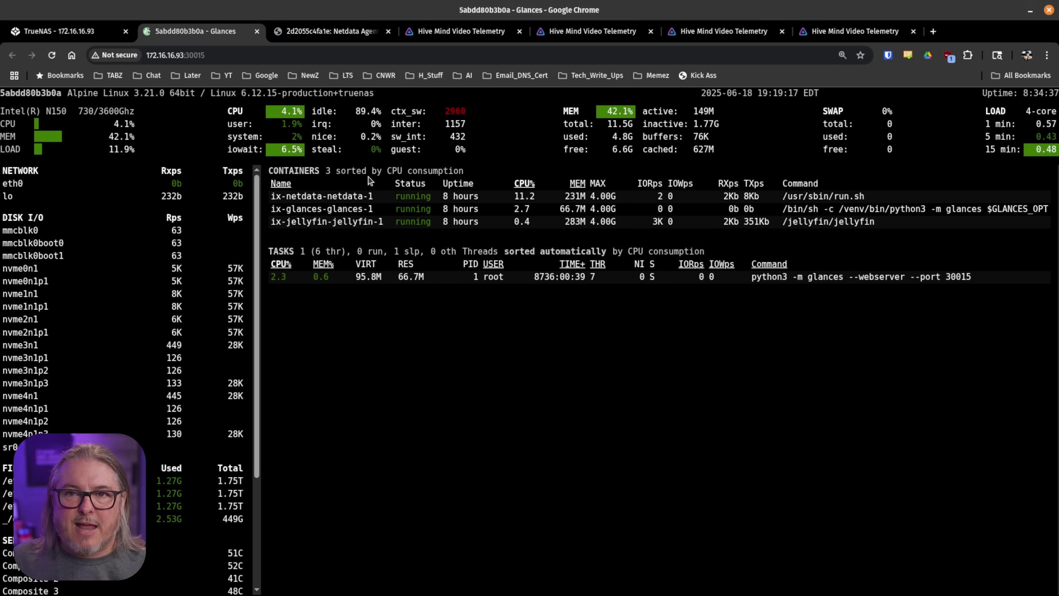
middle_click(182, 35)
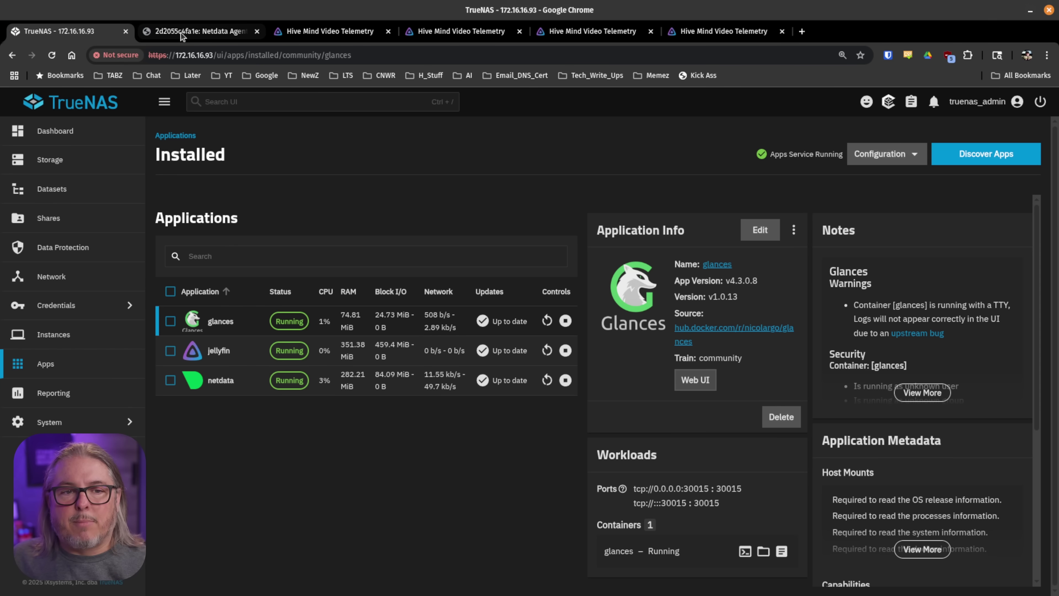
click(183, 34)
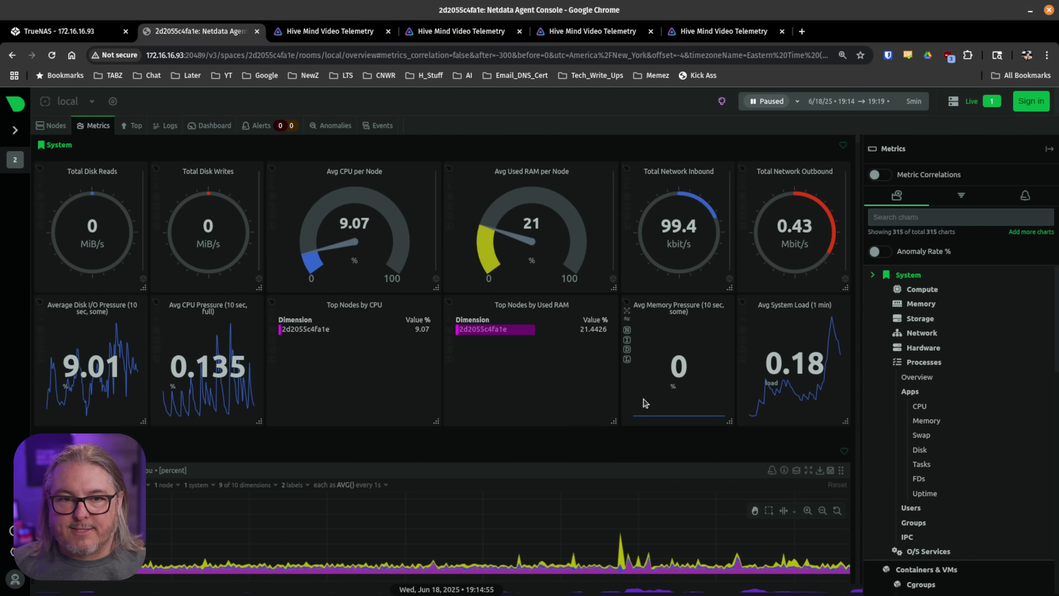
Play the 45_Drive_HL8 video and the B_Roll_Cube video, skipping to about 1:21
click(358, 40)
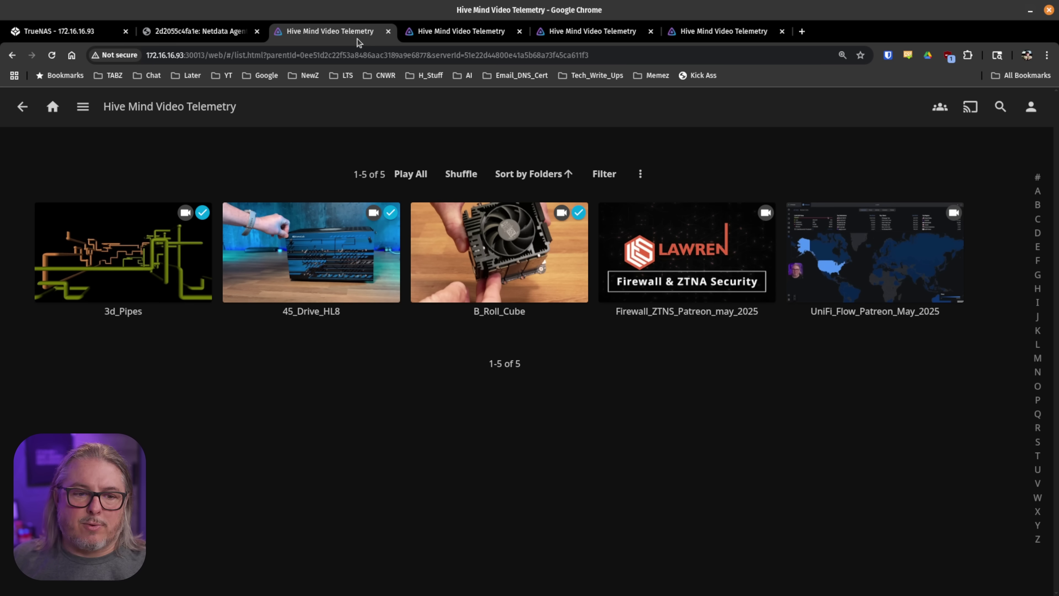
mouse_move(336, 278)
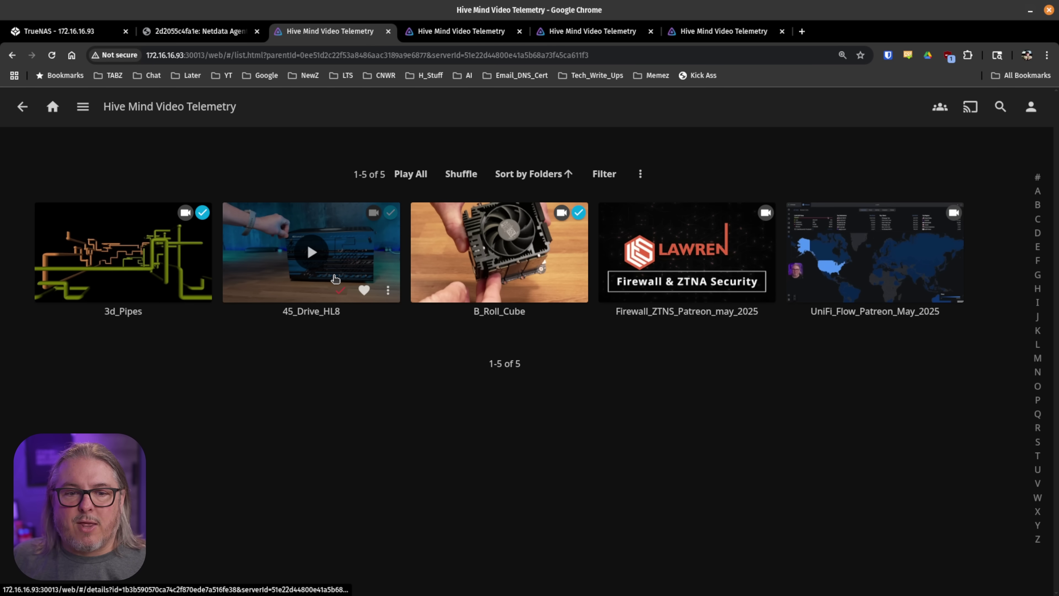
click(312, 252)
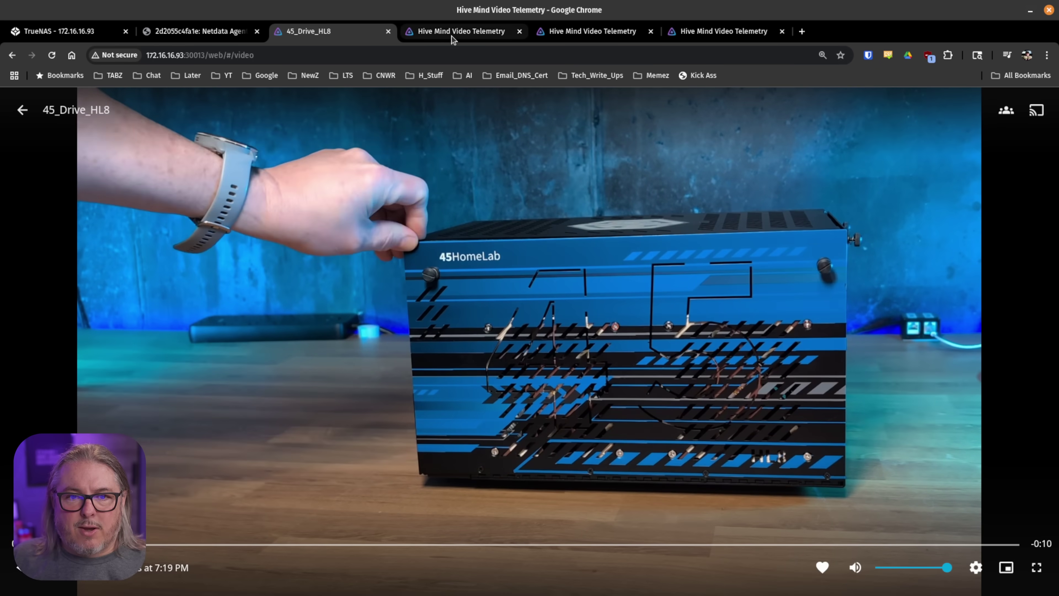
click(451, 34)
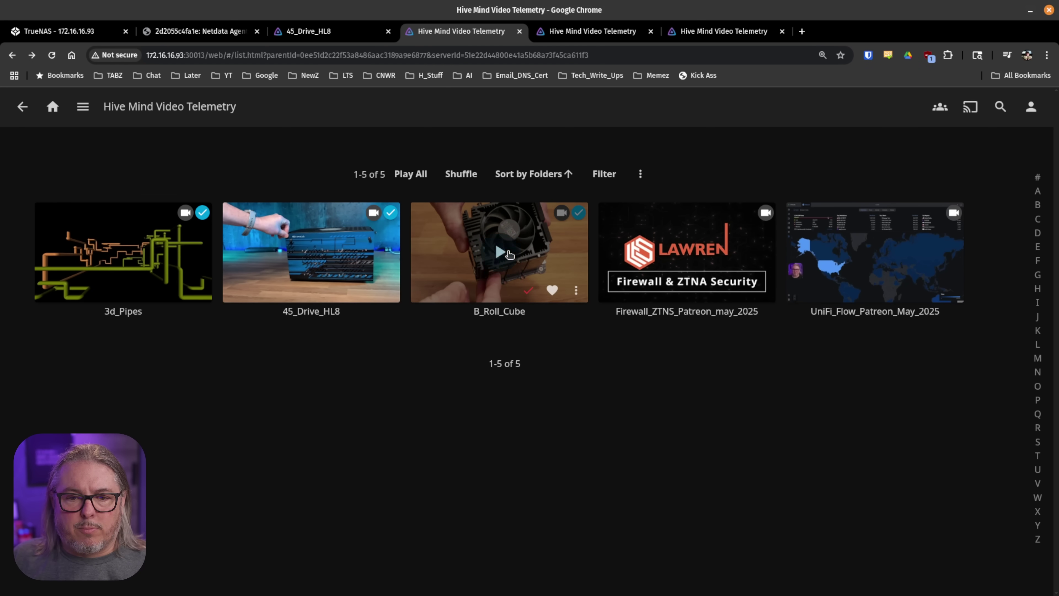
click(509, 253)
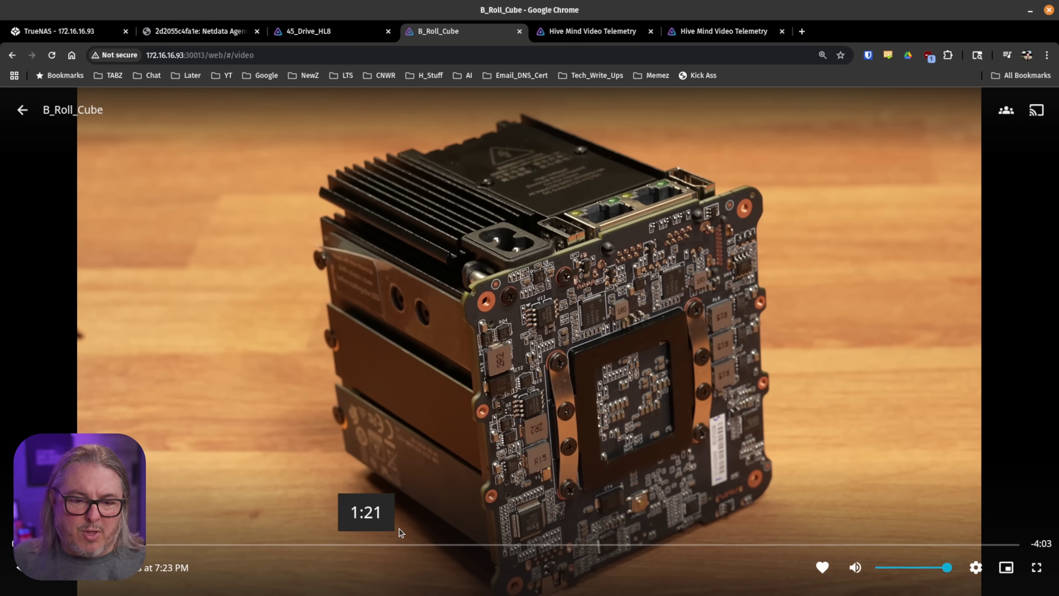
click(398, 543)
click(552, 38)
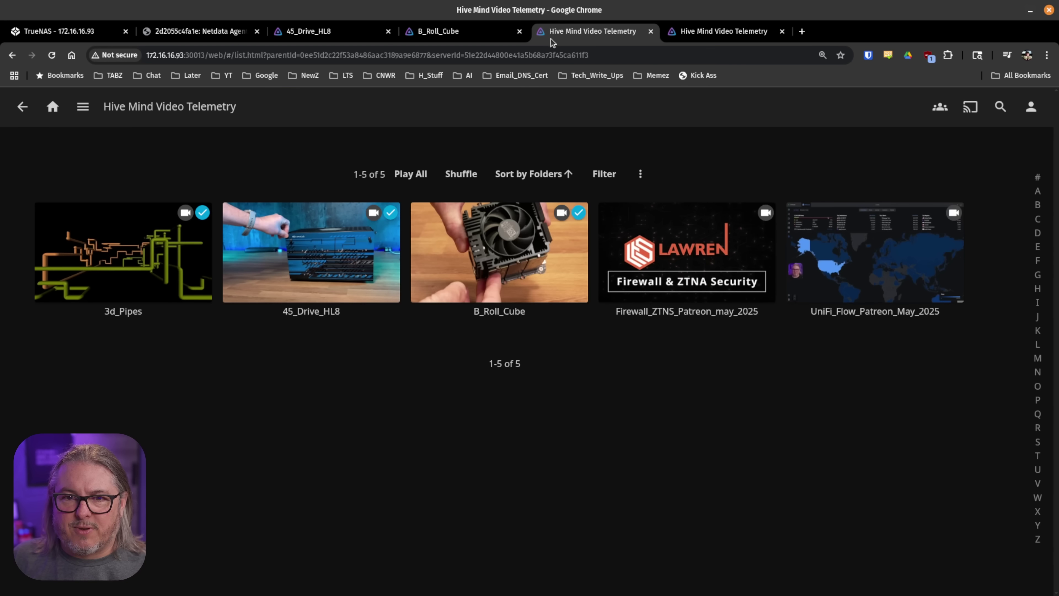
Play Firewall_ZTNS_Patreon_may_2025 muted and jump ahead in UniFi_Flow_Patreon_May_2025
click(686, 259)
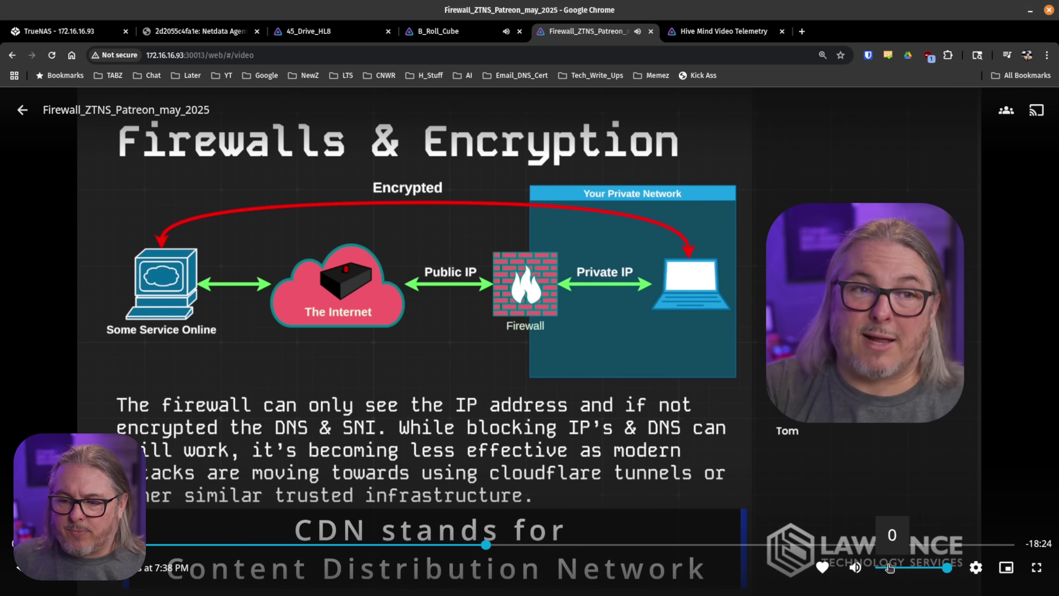
click(854, 567)
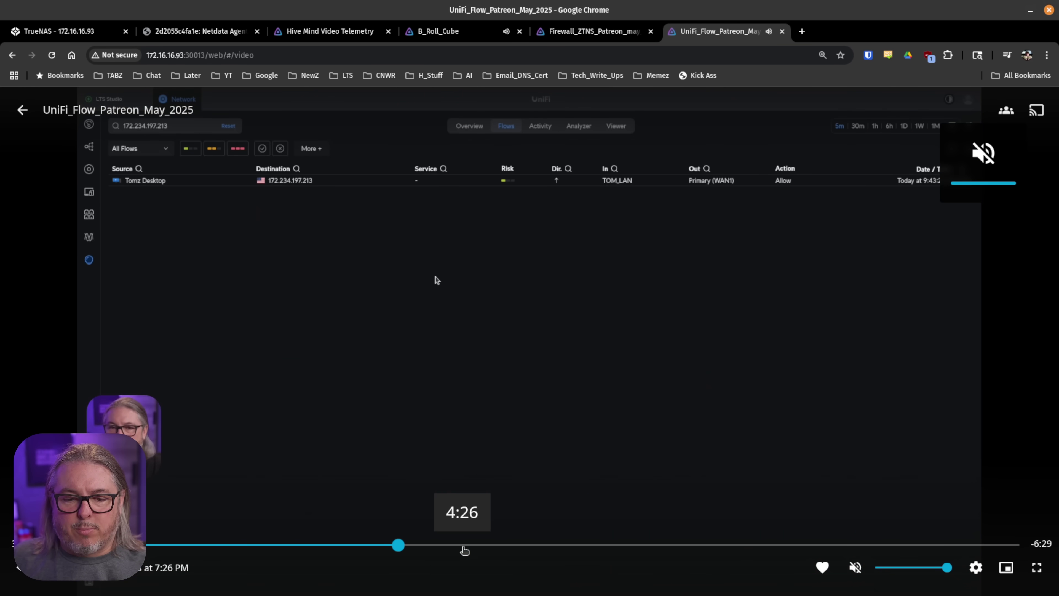
click(465, 545)
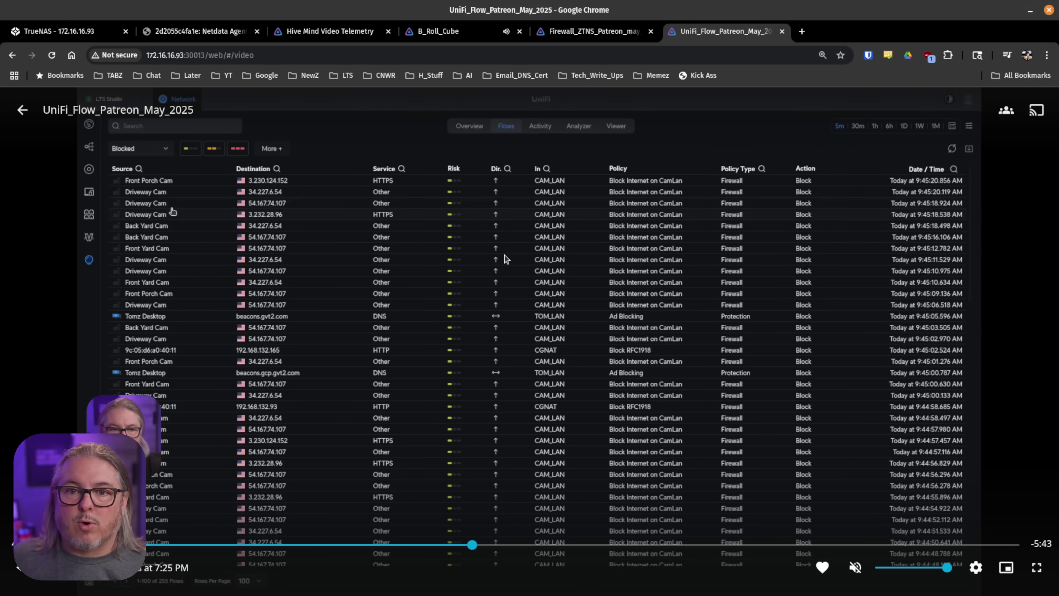
click(600, 32)
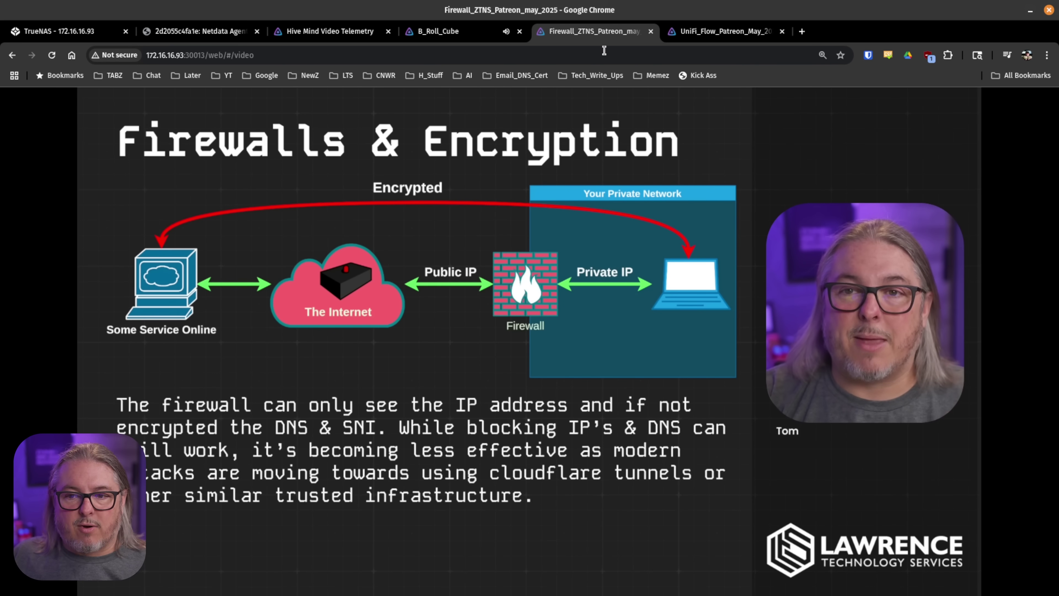
Check the Firewall_ZTNS_Patreon_may_2025 playback info showing 3840x2160, then return to Netdata
click(966, 571)
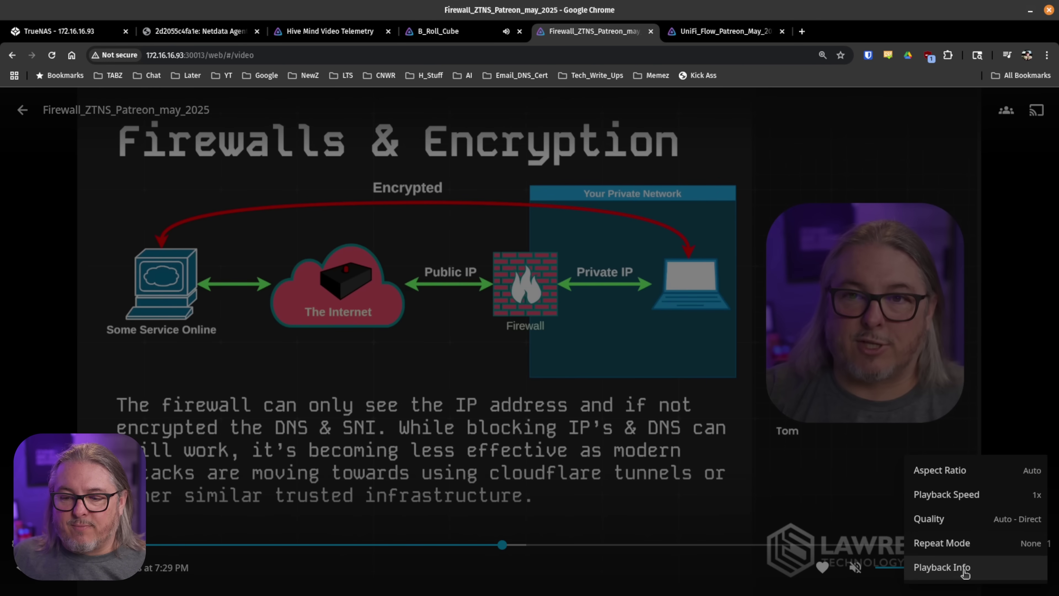
click(966, 571)
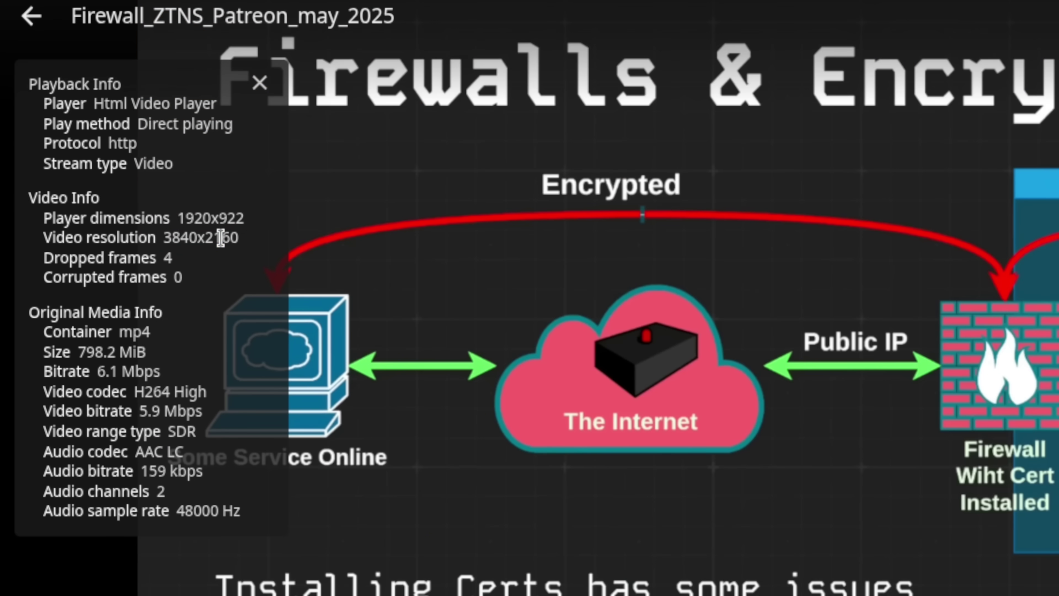
double_click(221, 237)
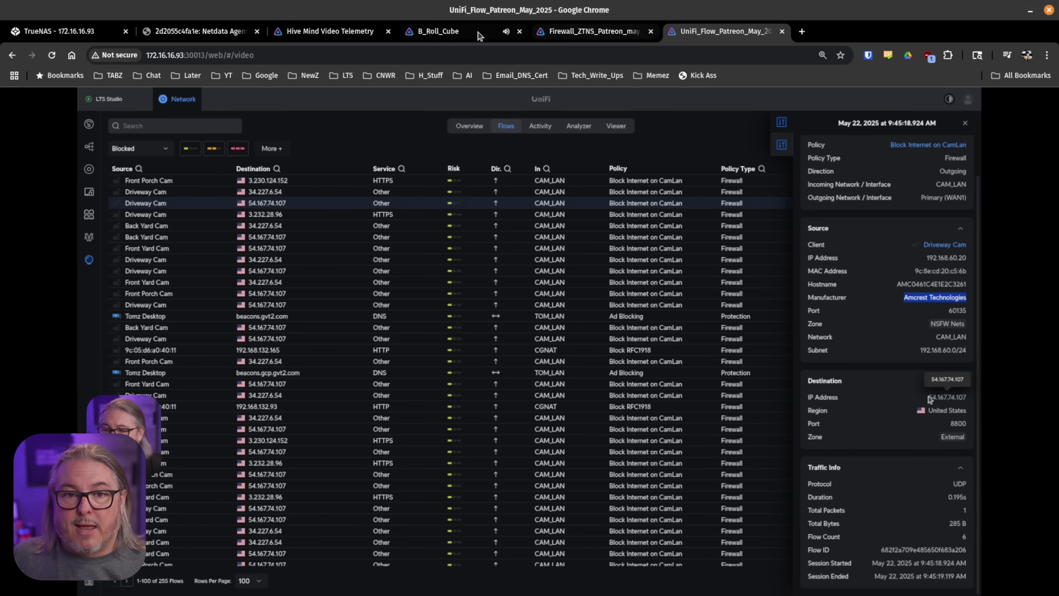
click(479, 35)
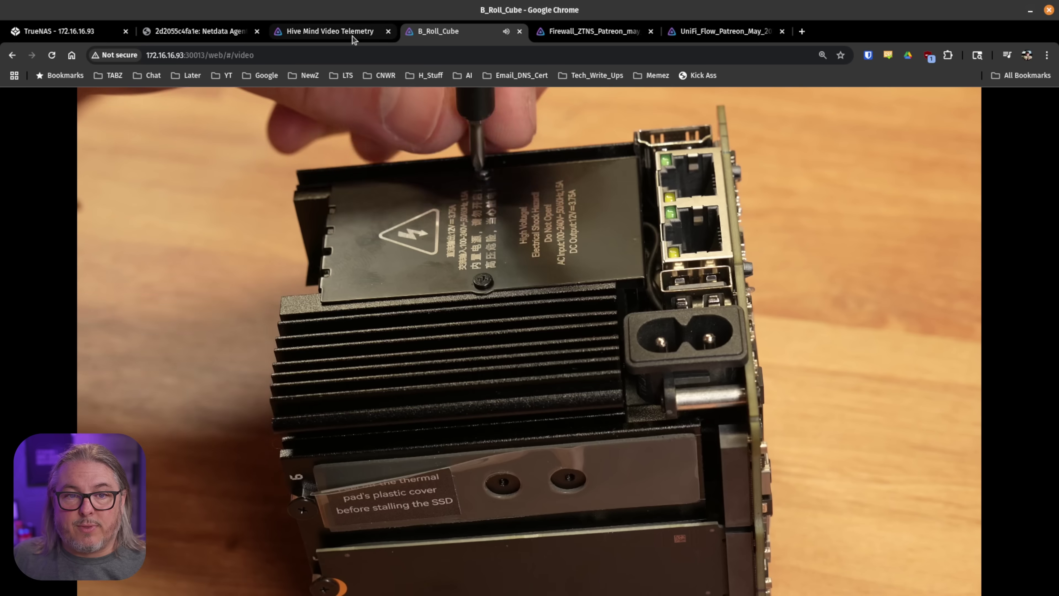
click(352, 33)
click(244, 32)
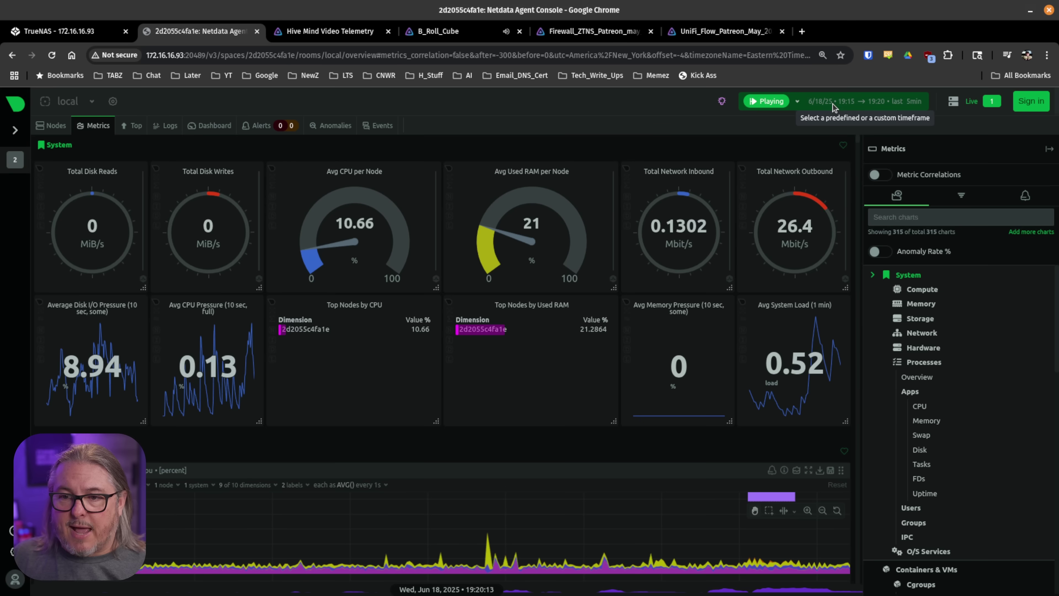
click(820, 105)
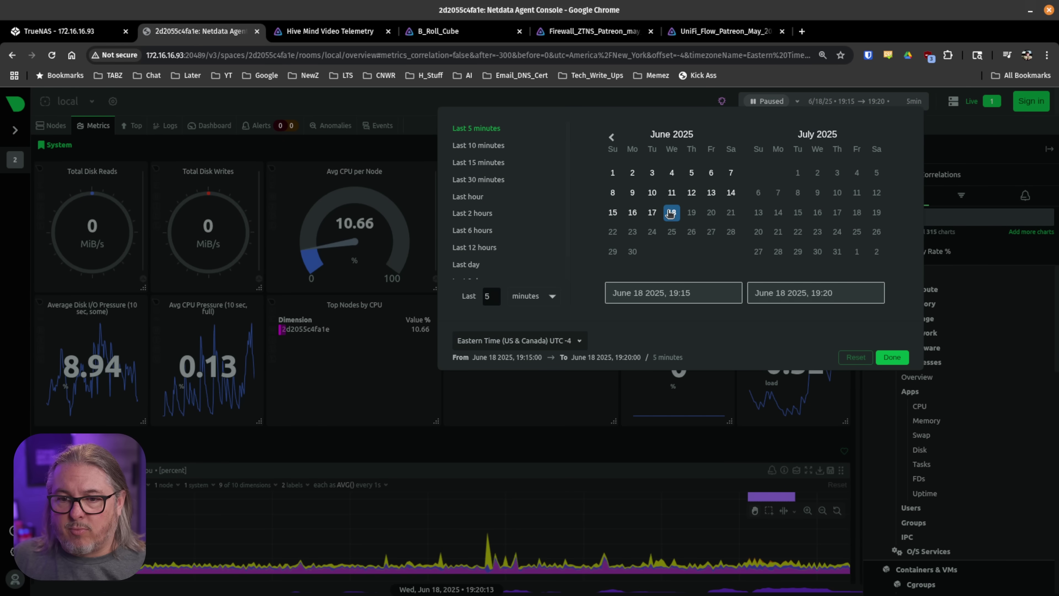
click(892, 357)
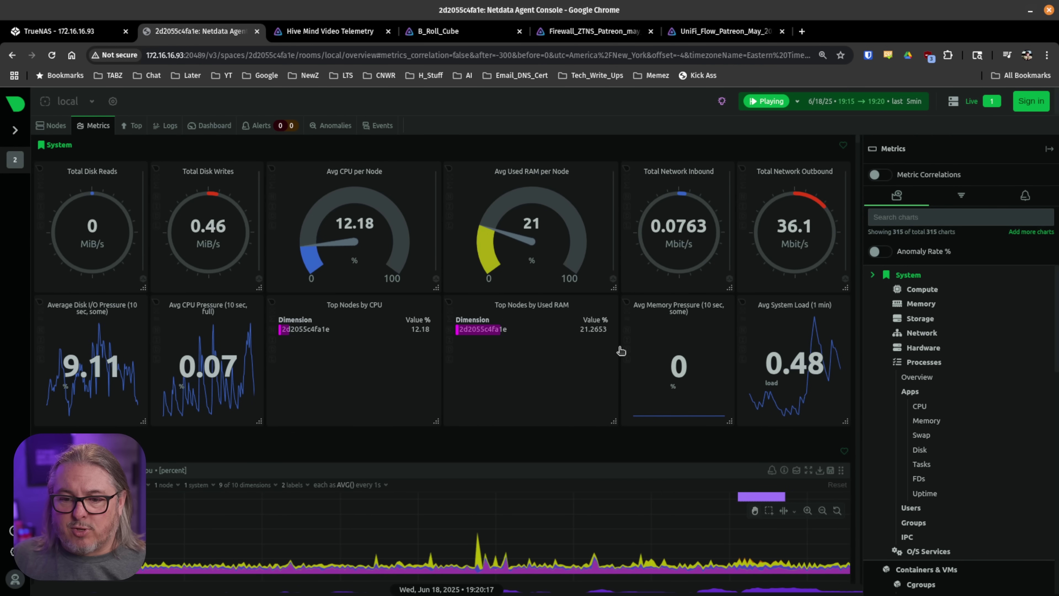
mouse_move(778, 568)
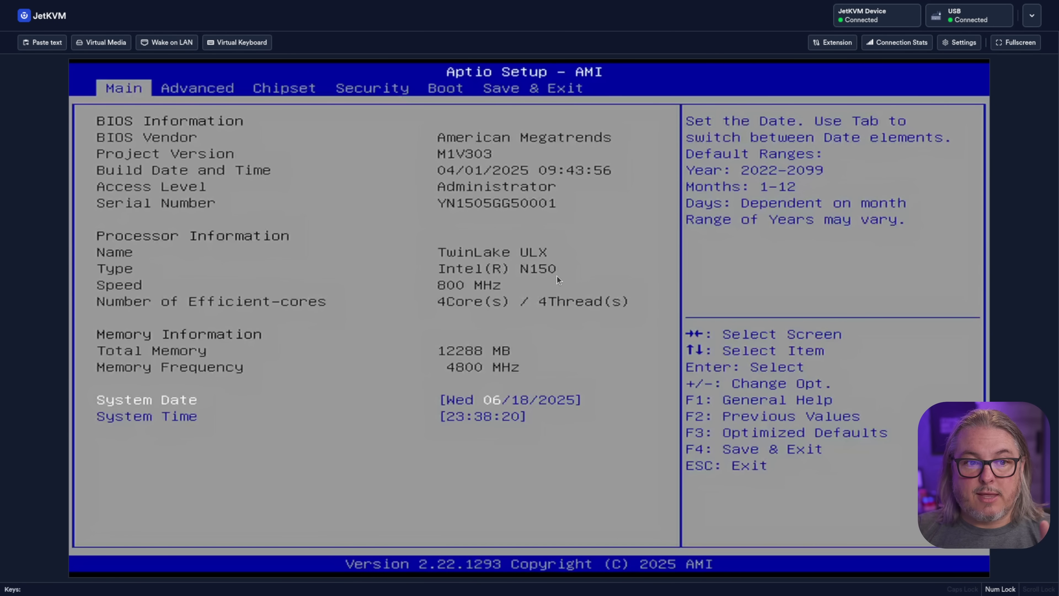
Go to Chipset > PCH-IO Configuration and show State After G3 options, keeping S0 State
key(Right)
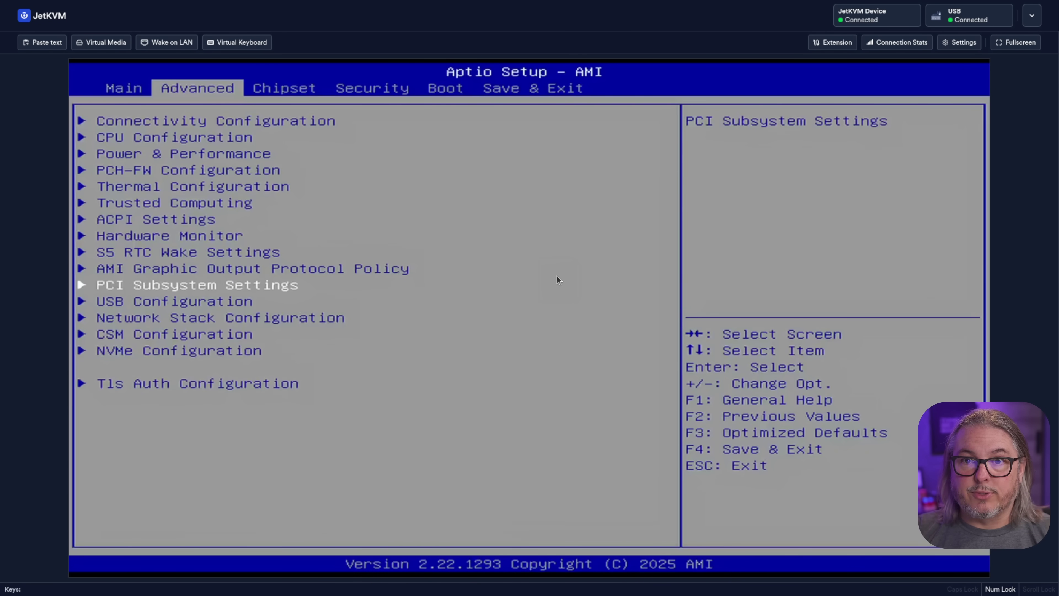
key(Up)
key(Up)
key(Up)
key(Up)
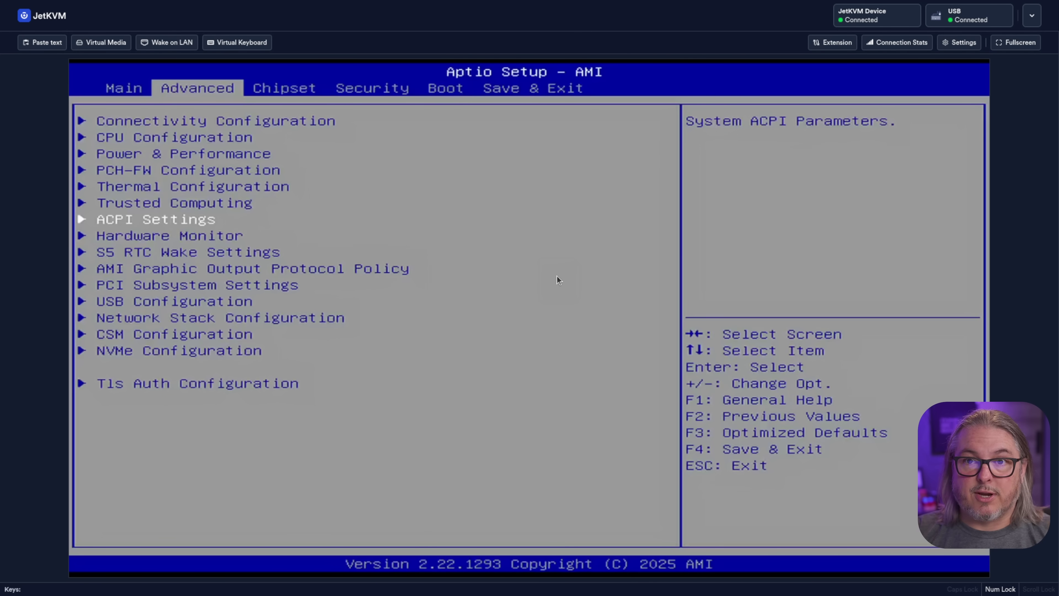
key(Right)
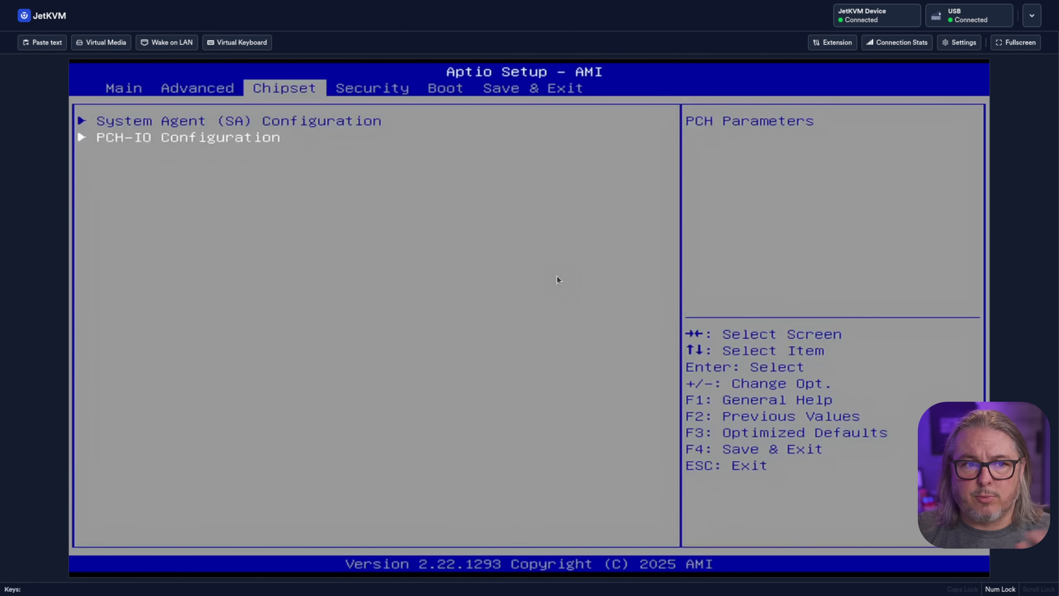
key(Return)
key(Down)
key(Down)
key(Down)
key(Down)
key(Down)
key(Down)
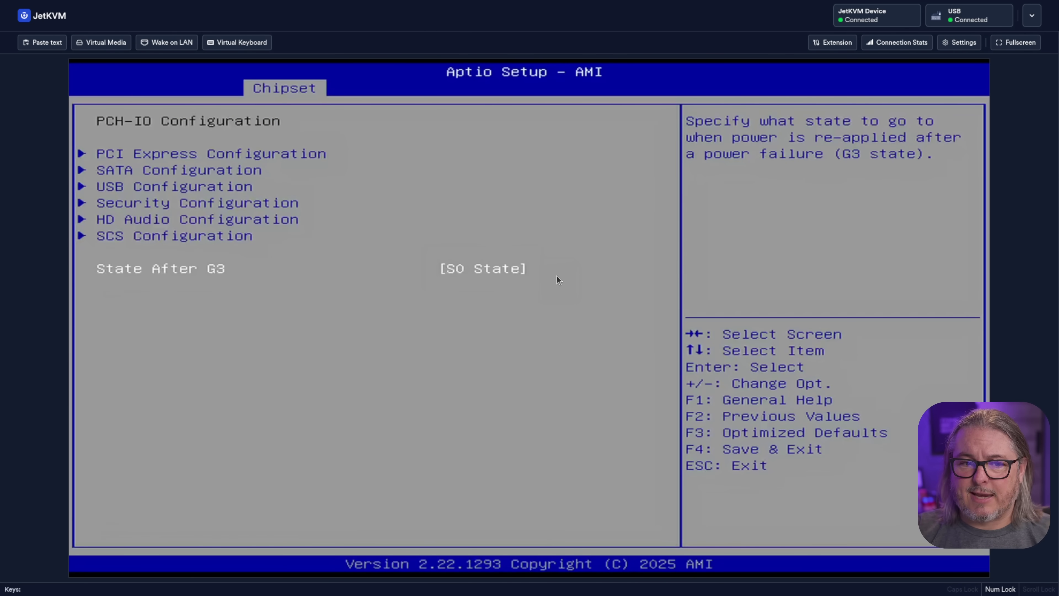
key(Return)
key(Down)
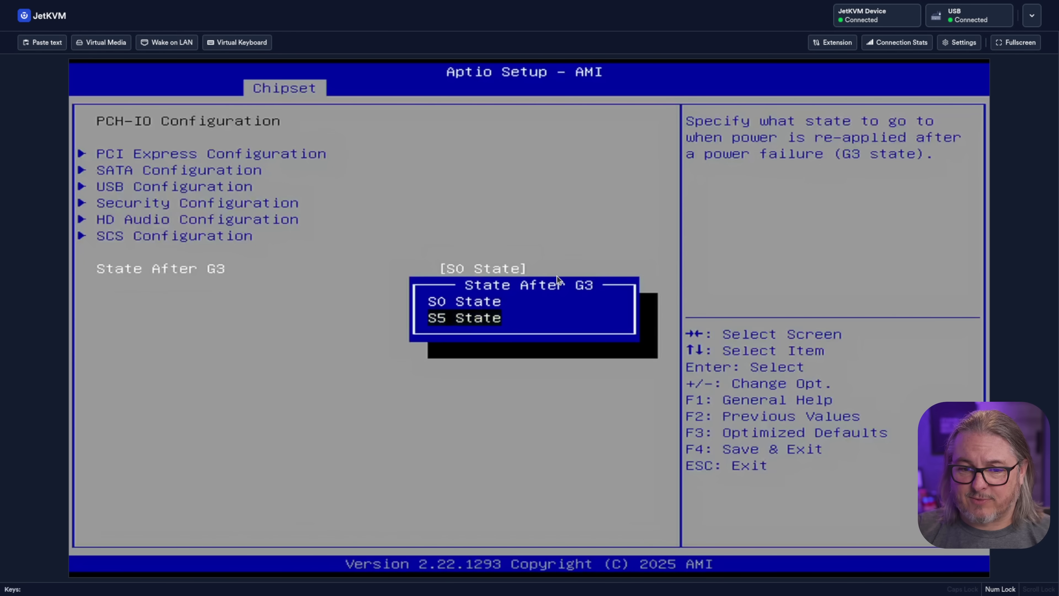
key(Up)
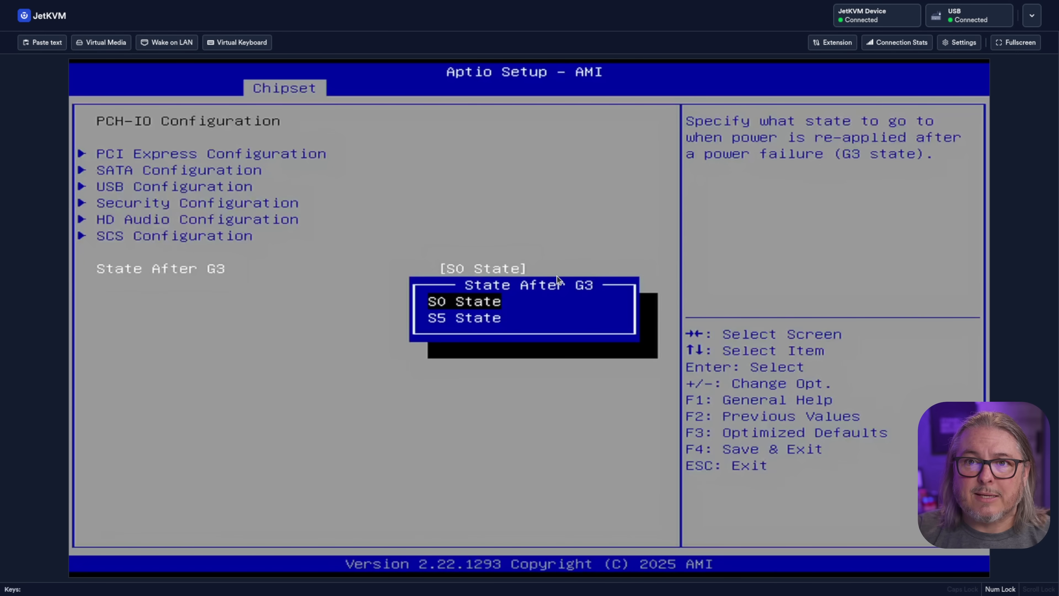